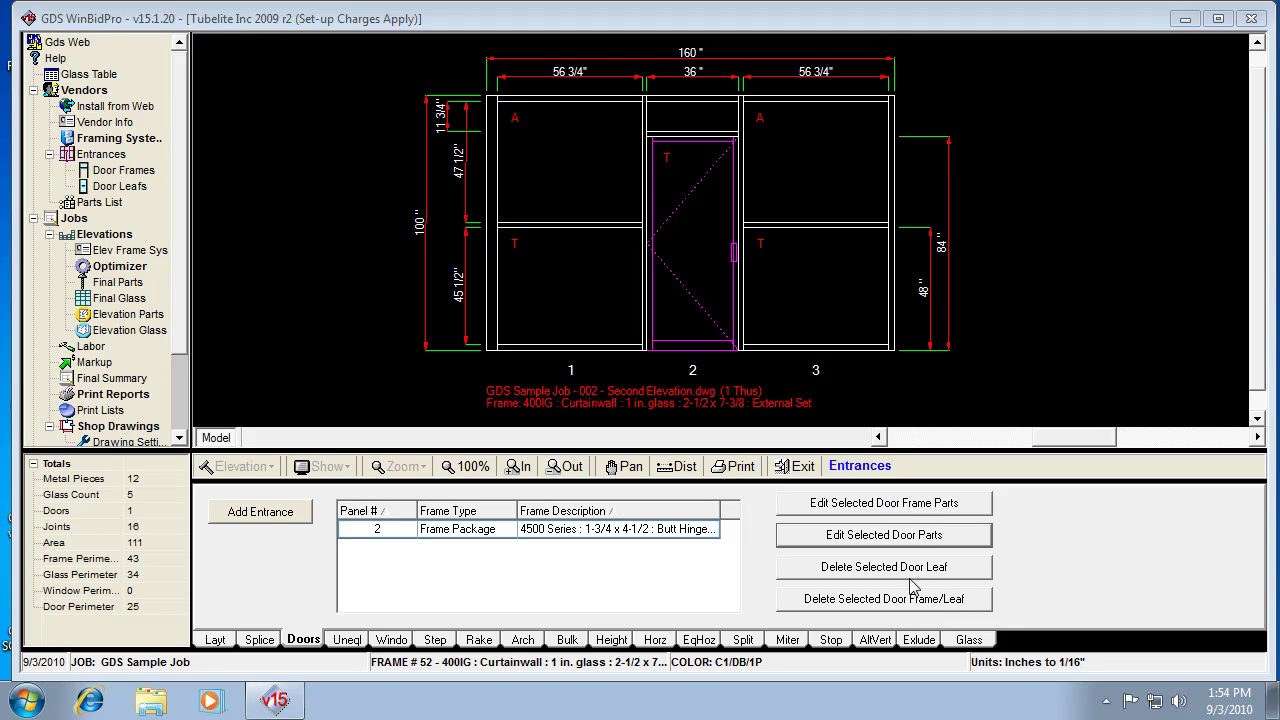
# - Open the parts of panel 2's door frame and examine its package parts, stock lengths, entrance type options and frame style options
pyautogui.click(926, 504)
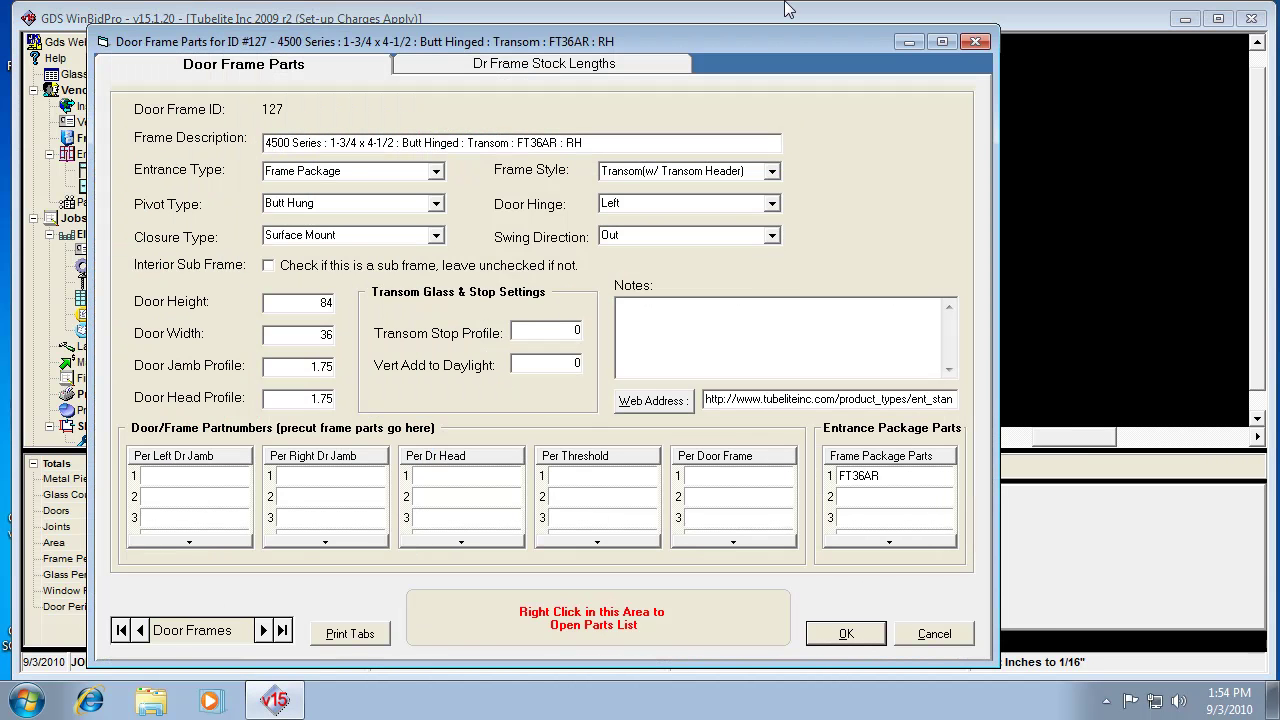
pyautogui.moveTo(765, 44); pyautogui.dragTo(824, 32)
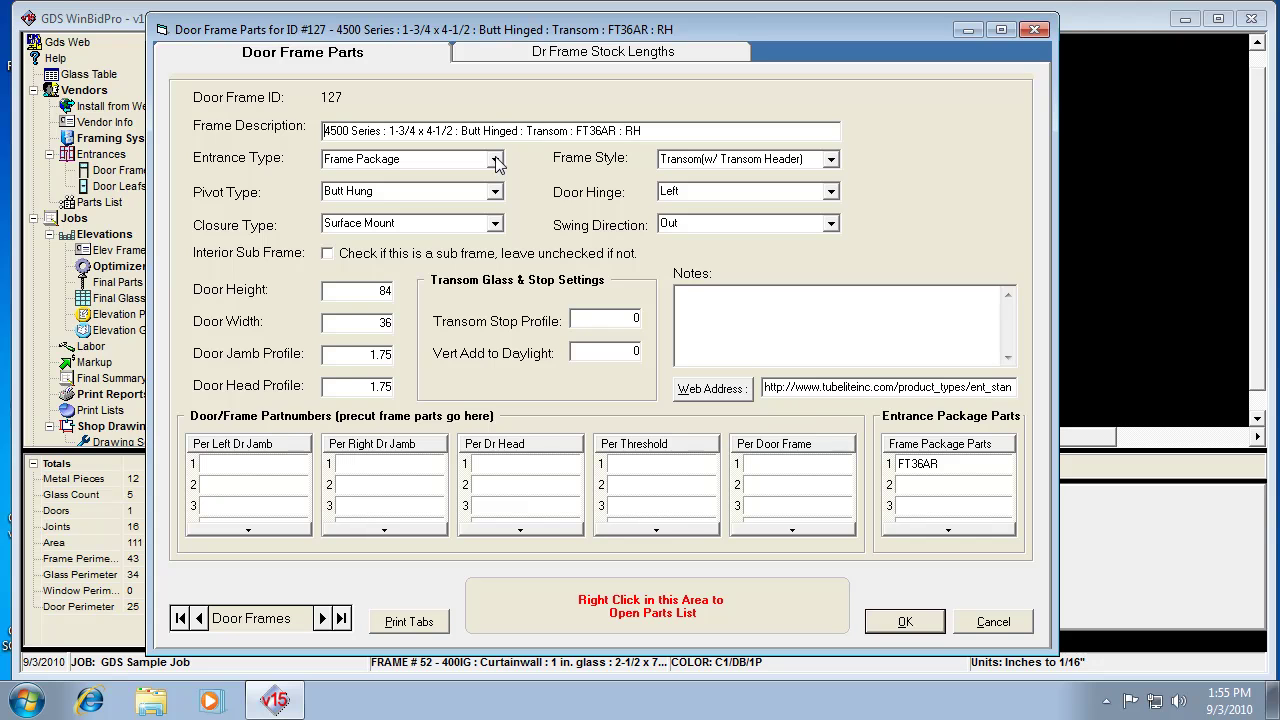
pyautogui.click(918, 464)
pyautogui.click(641, 62)
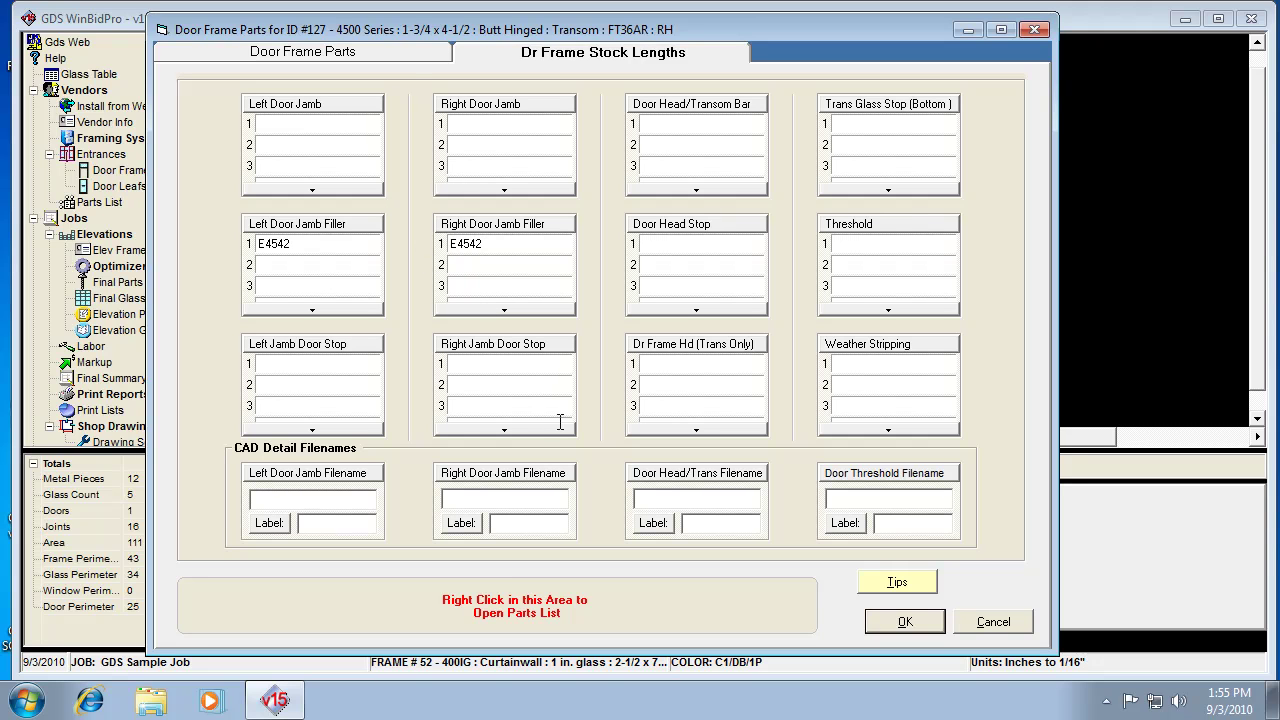
pyautogui.click(404, 64)
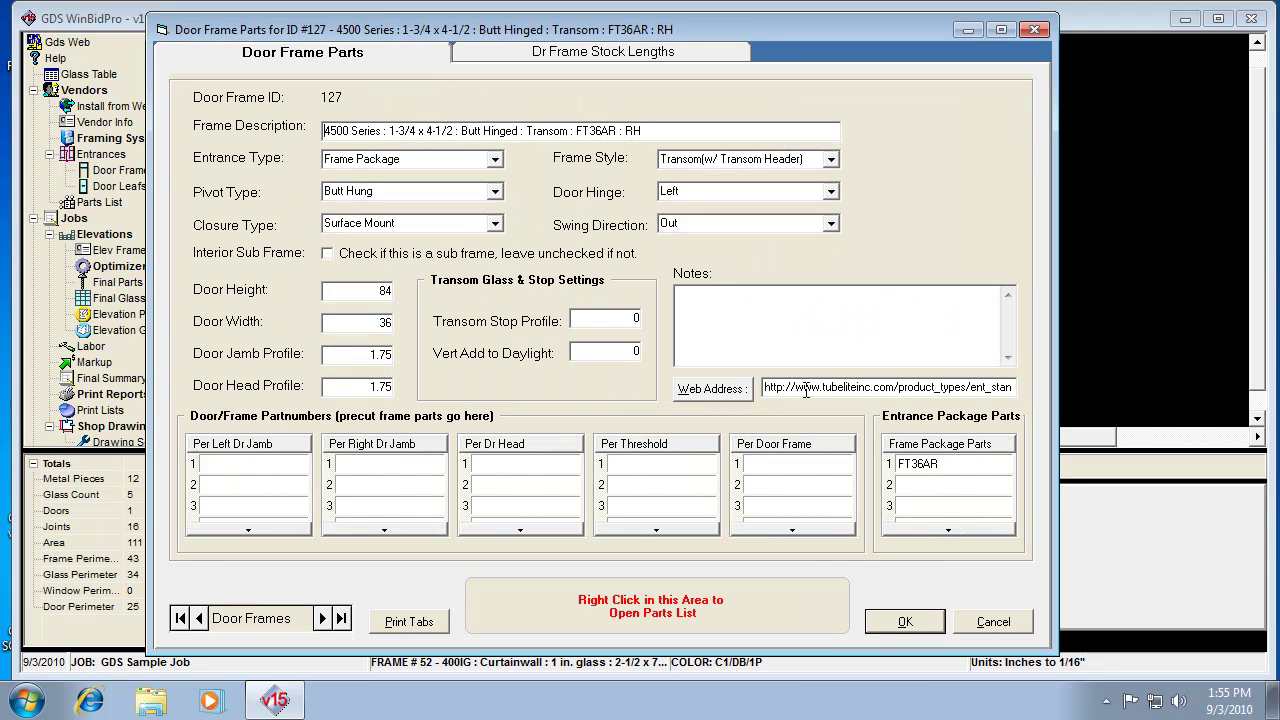
pyautogui.click(955, 463)
pyautogui.click(943, 481)
pyautogui.click(494, 160)
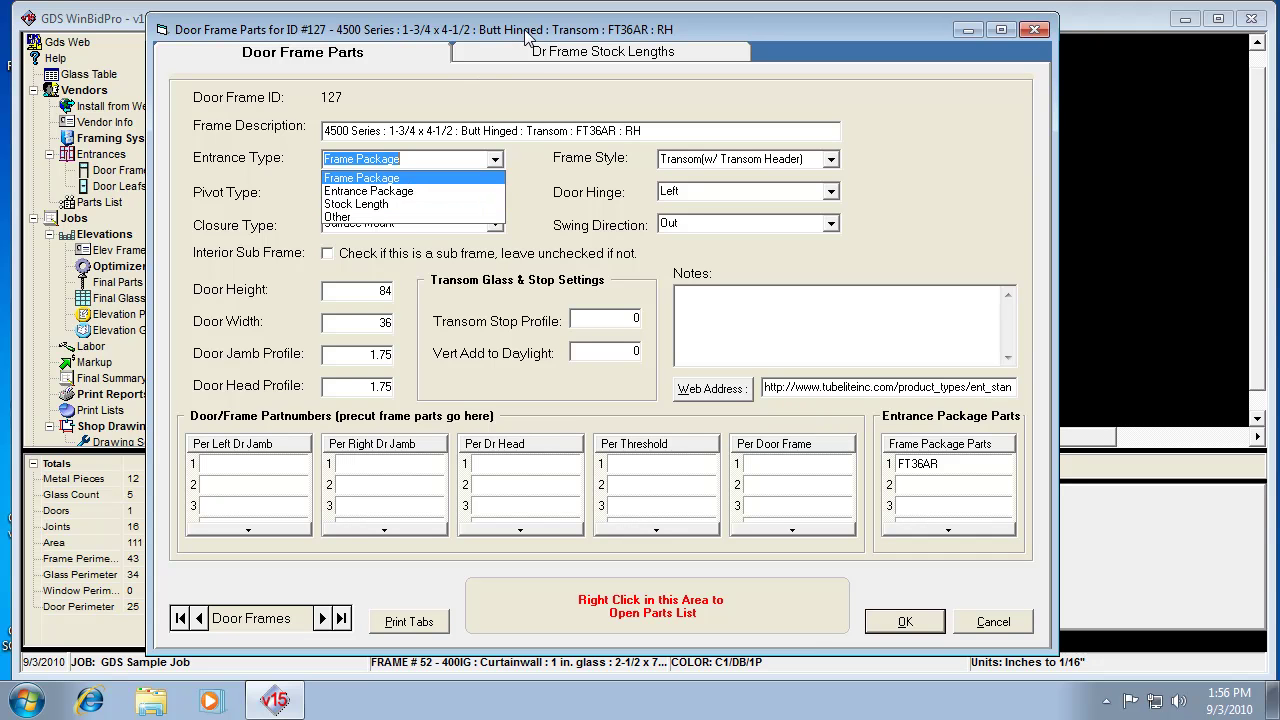
pyautogui.click(528, 56)
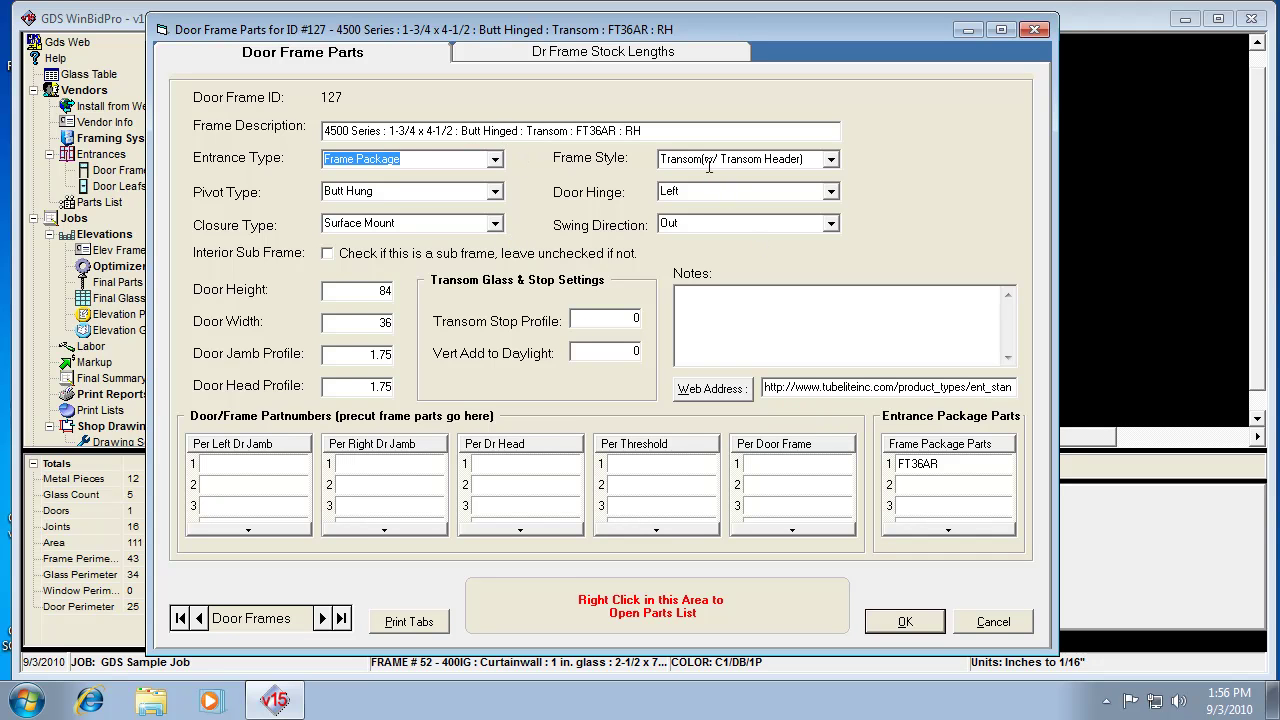
pyautogui.click(830, 162)
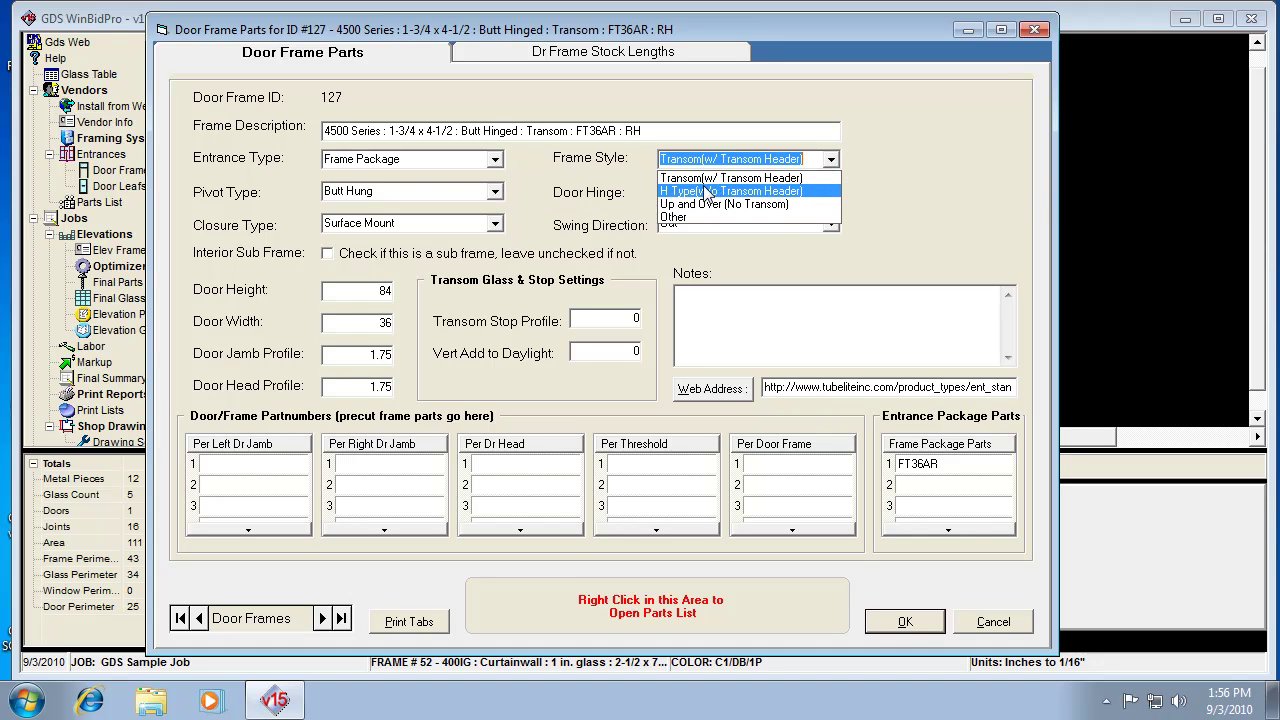
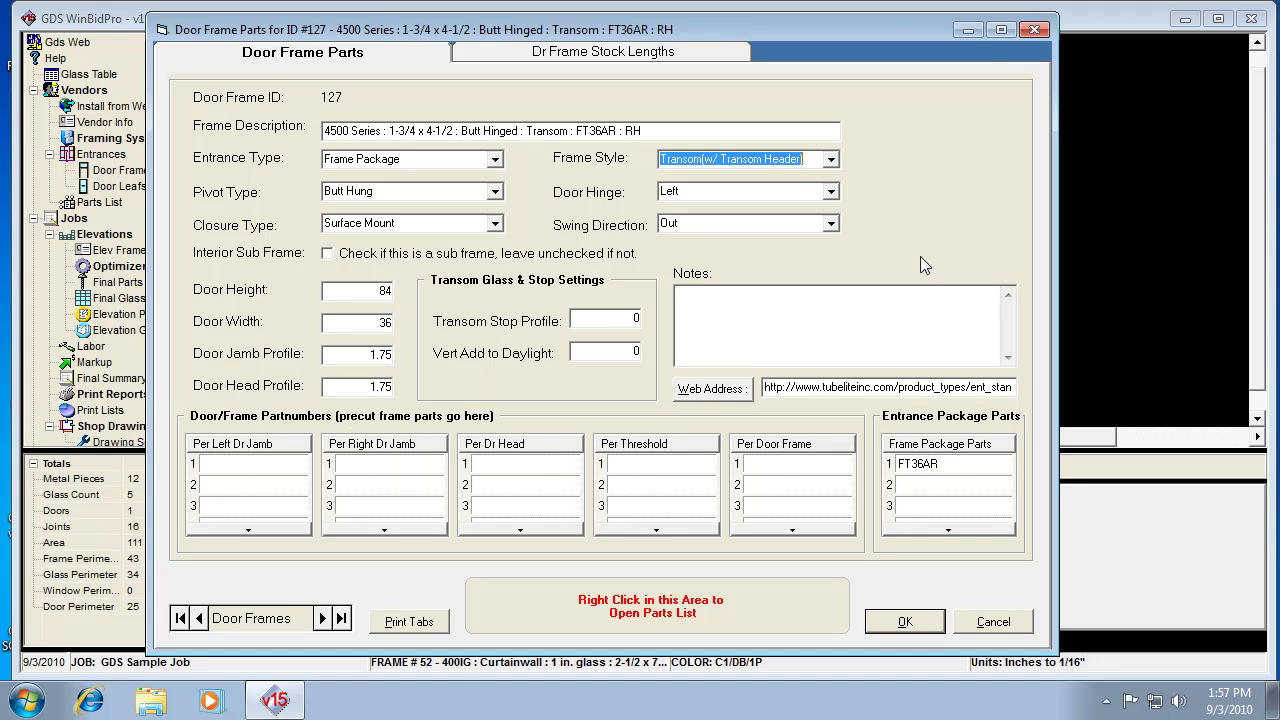
# - Set both the door jamb profile and the door head profile of the door frame to 2.5 and save the frame
pyautogui.moveTo(909, 29)
pyautogui.mouseDown()
pyautogui.moveTo(789, 203)
pyautogui.moveTo(775, 288)
pyautogui.moveTo(866, 192)
pyautogui.moveTo(901, 59)
pyautogui.mouseUp()
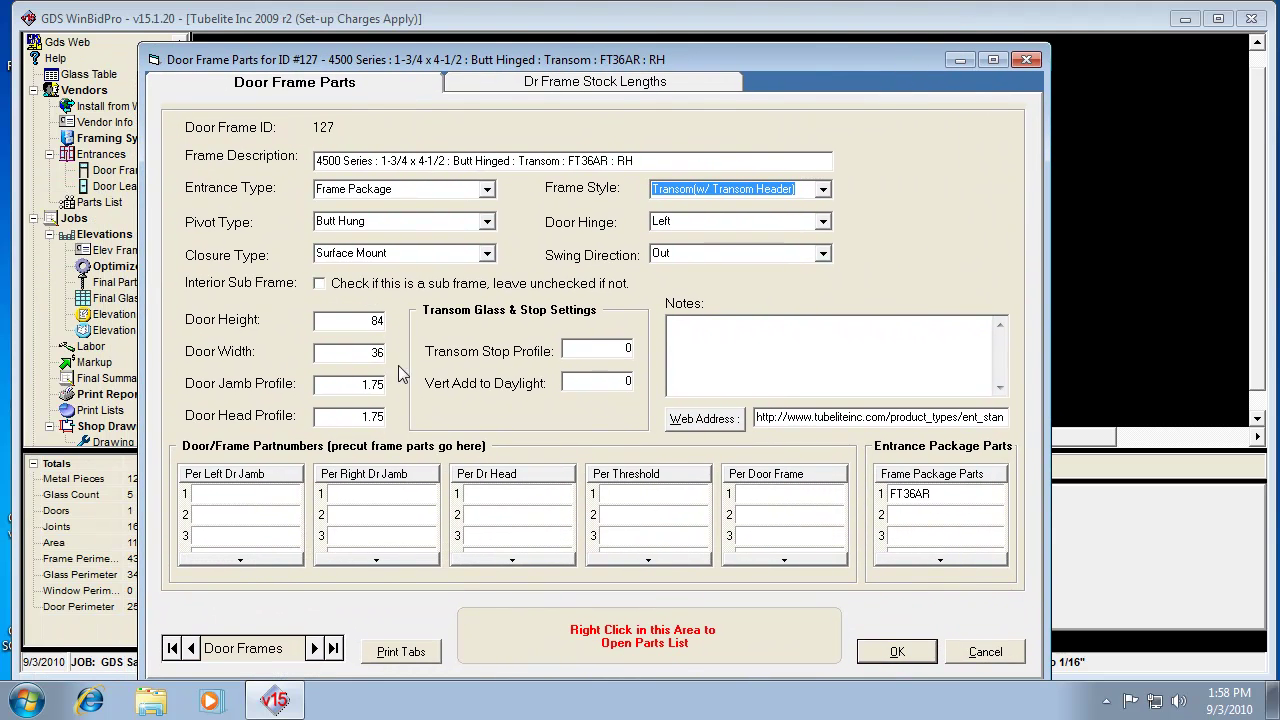
pyautogui.click(377, 386)
pyautogui.press('BackSpace')
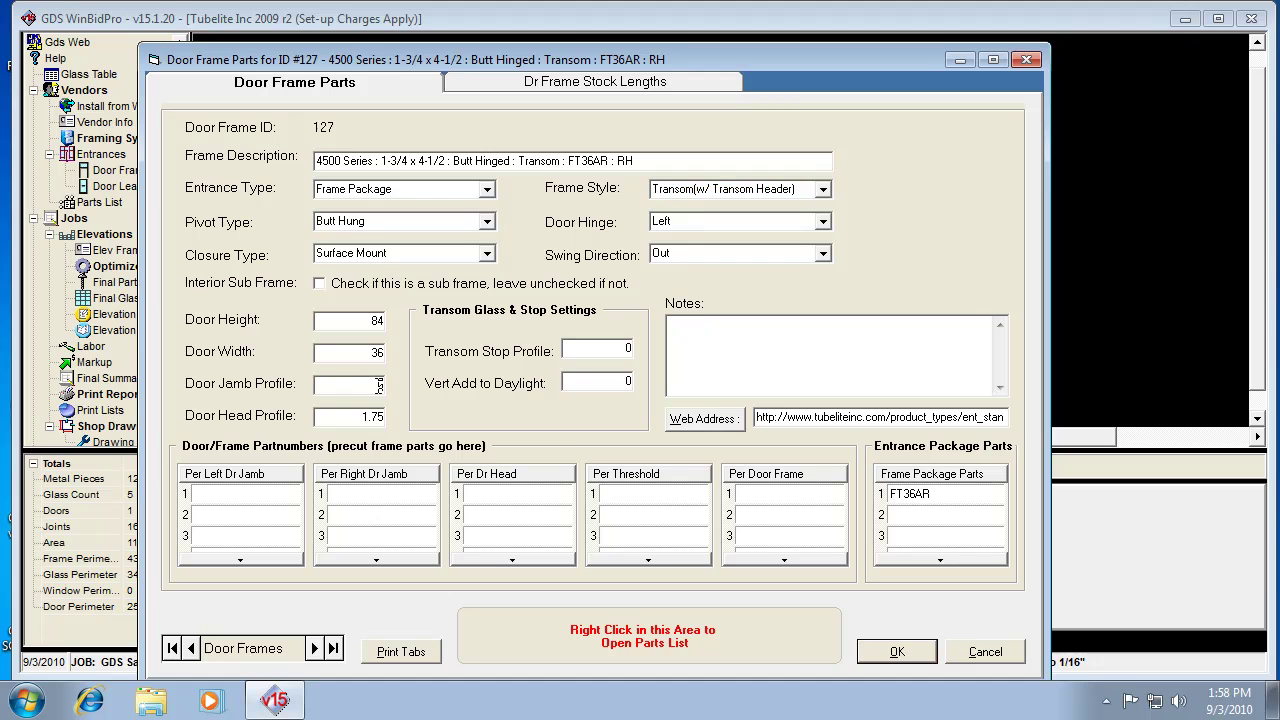
pyautogui.write('2.5')
pyautogui.click(372, 418)
pyautogui.press('BackSpace')
pyautogui.write('2.5')
pyautogui.click(895, 651)
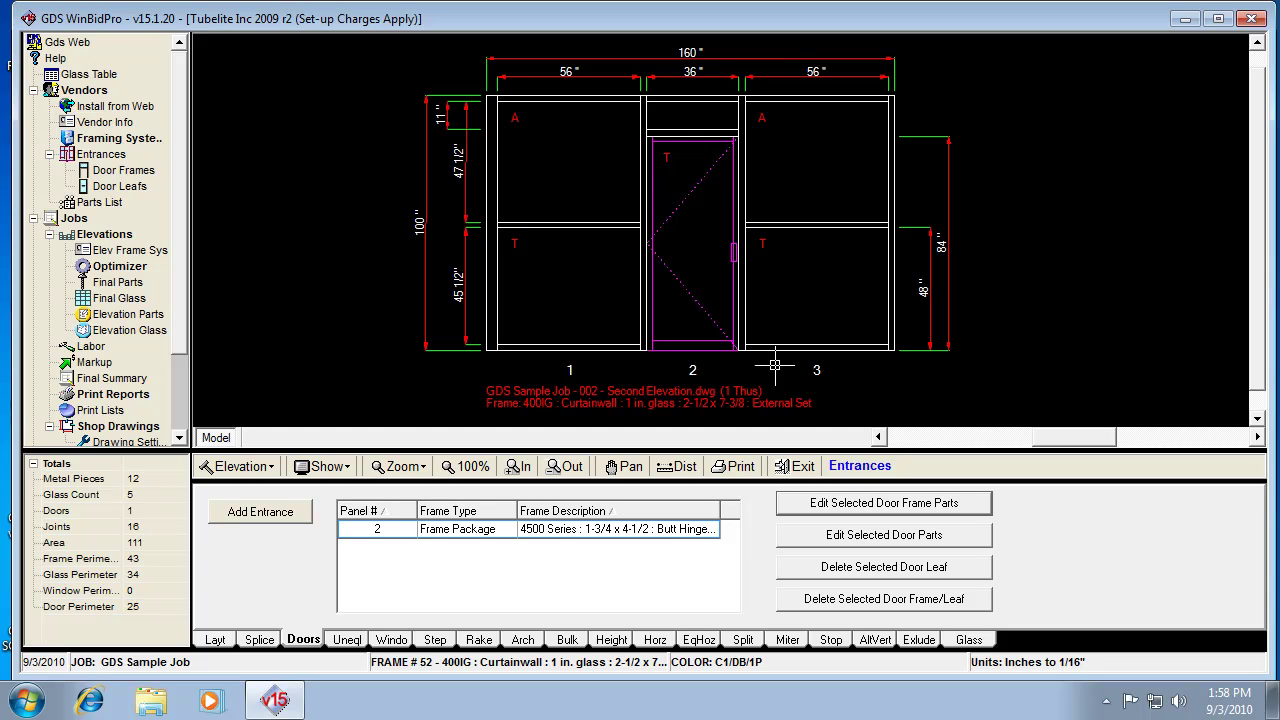
# - Set the transom stop profile of panel 2's door frame to 1 and save the frame
pyautogui.click(814, 511)
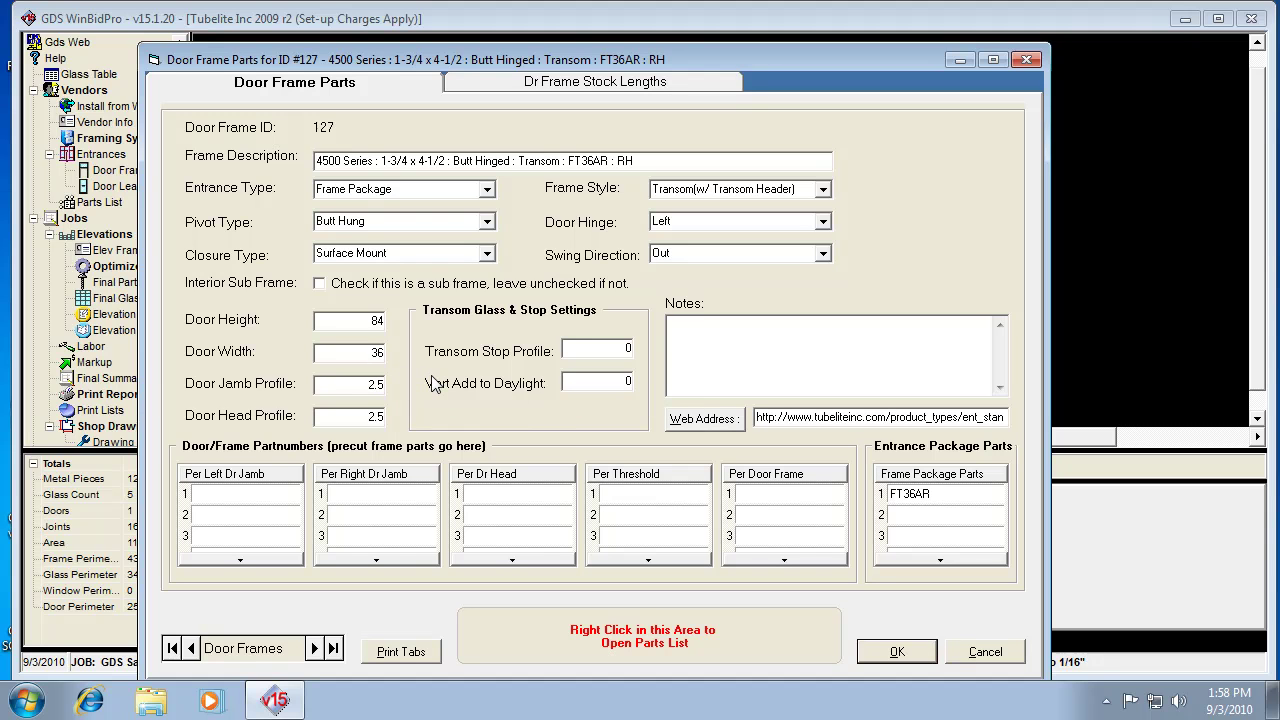
pyautogui.doubleClick(626, 348)
pyautogui.write('1')
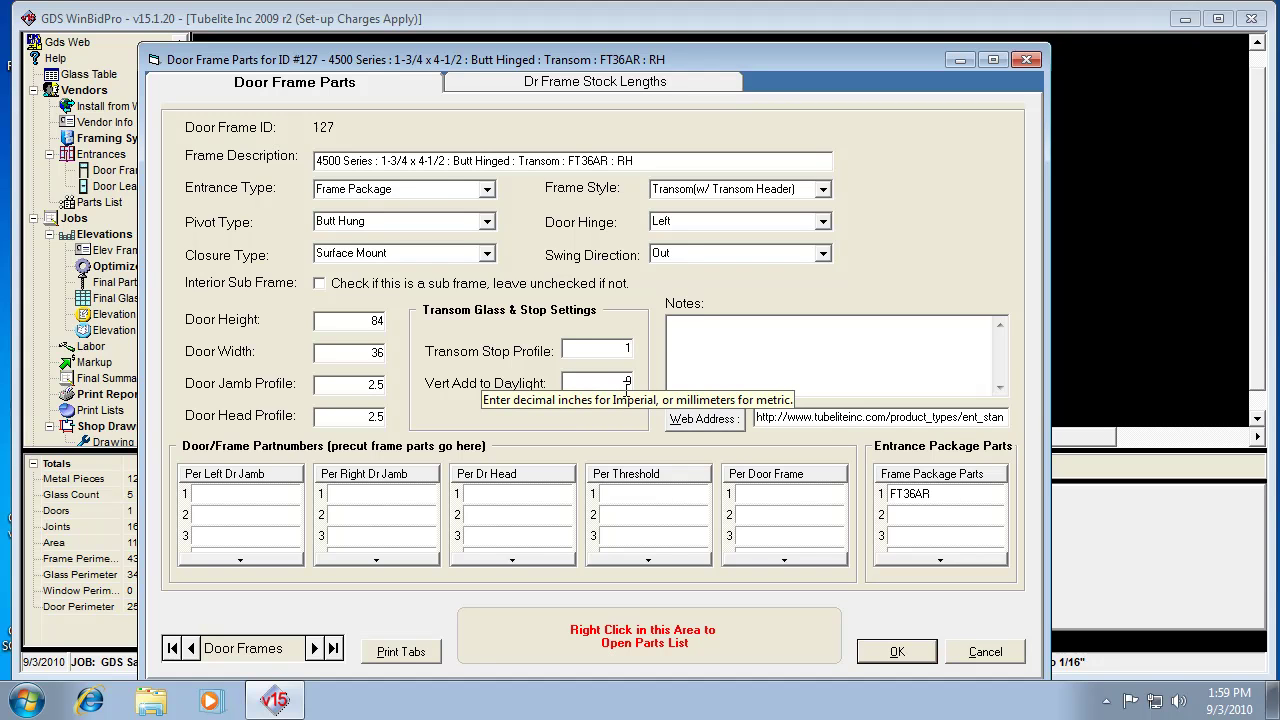
pyautogui.click(628, 383)
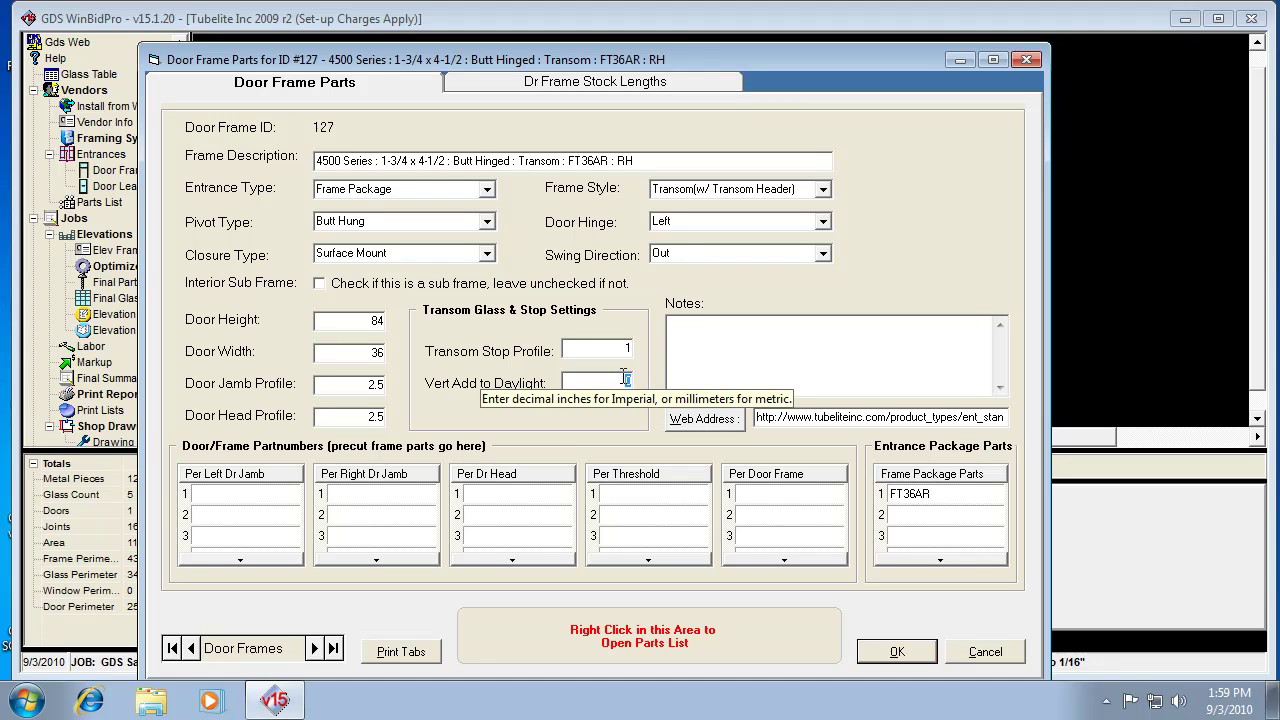
pyautogui.press('BackSpace')
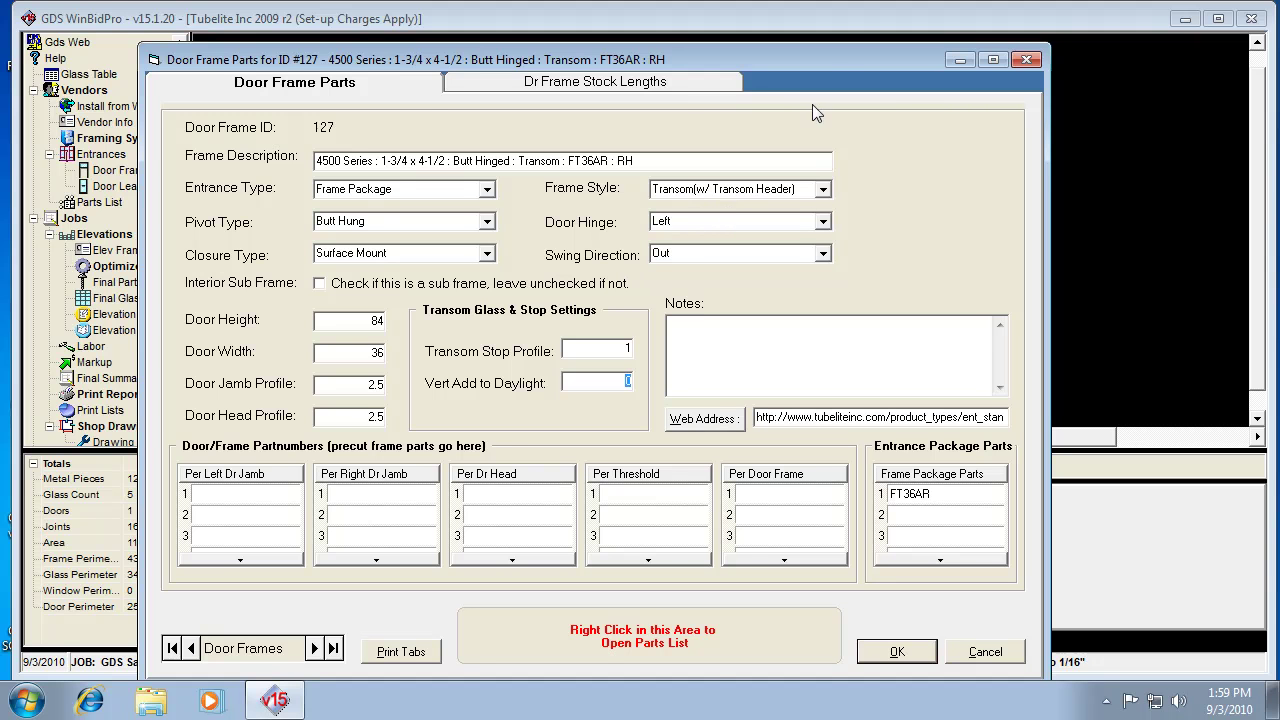
pyautogui.moveTo(823, 57)
pyautogui.mouseDown()
pyautogui.moveTo(773, 234)
pyautogui.moveTo(765, 396)
pyautogui.moveTo(797, 112)
pyautogui.mouseUp()
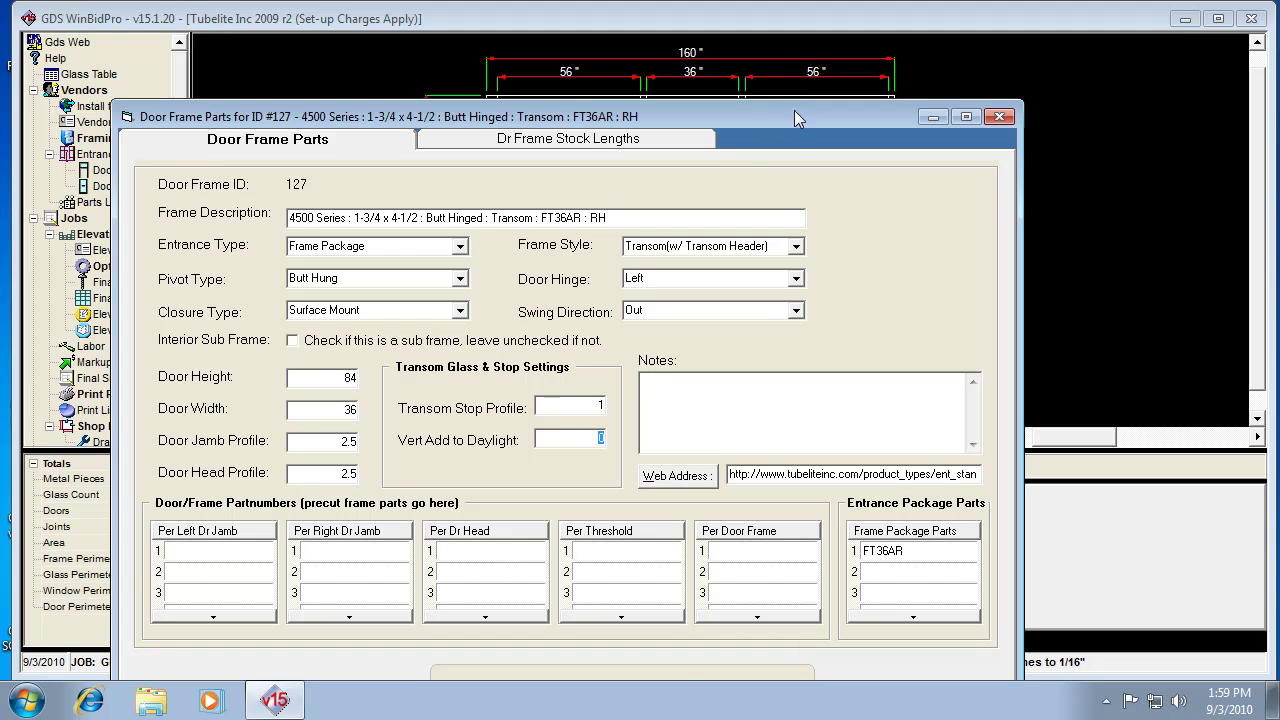
pyautogui.moveTo(795, 117); pyautogui.dragTo(798, 48)
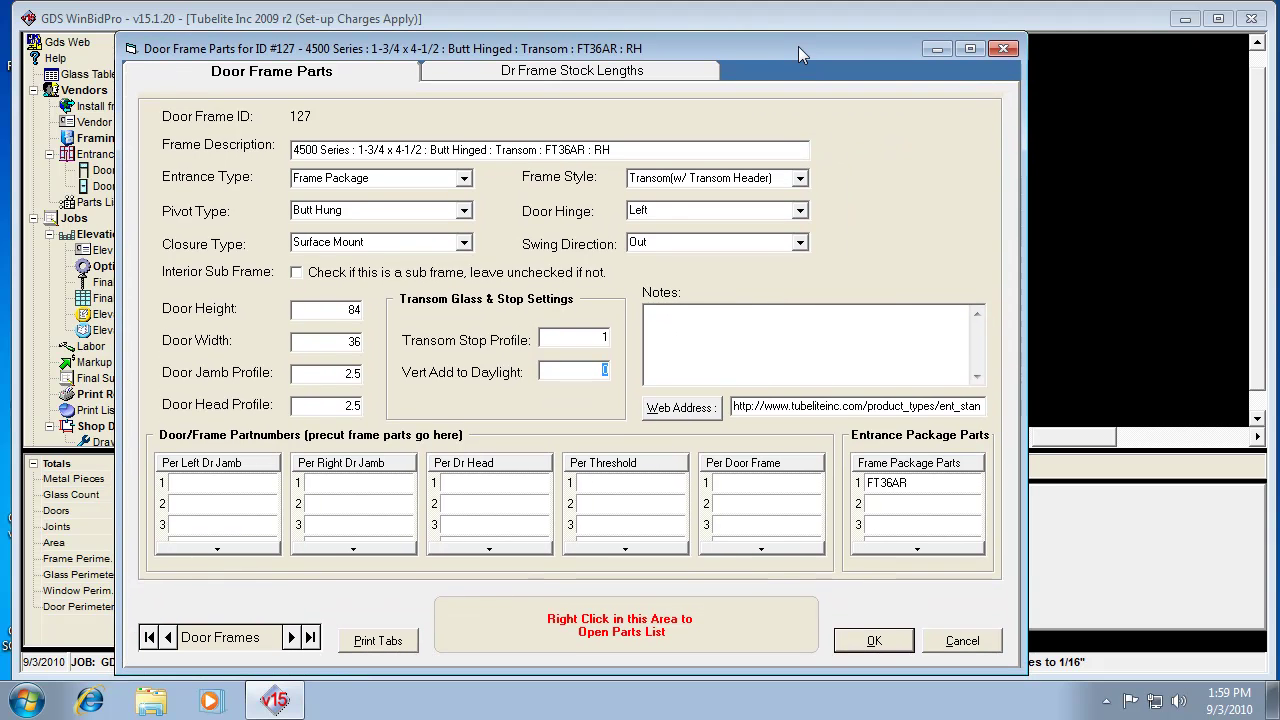
pyautogui.click(878, 640)
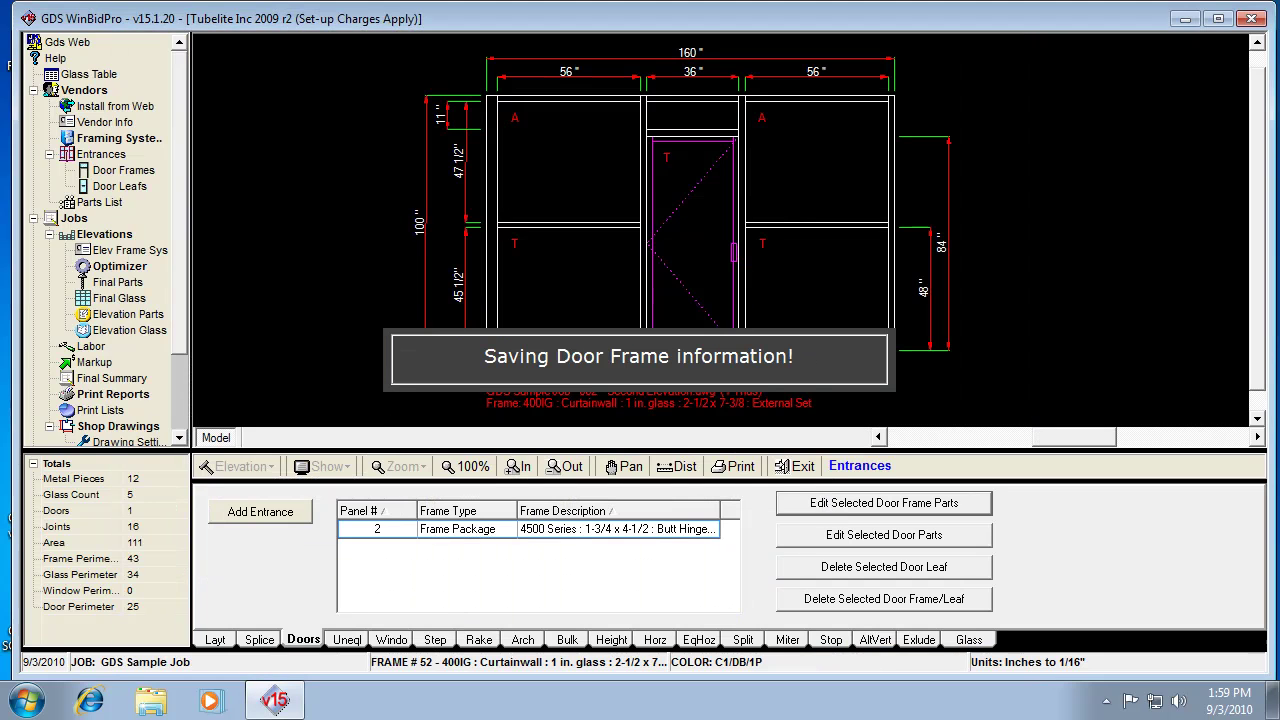
# - Examine the settings and part numbers of panel 2's door leaf, including its leaf profiles and glass additions, and leave without saving
pyautogui.click(946, 540)
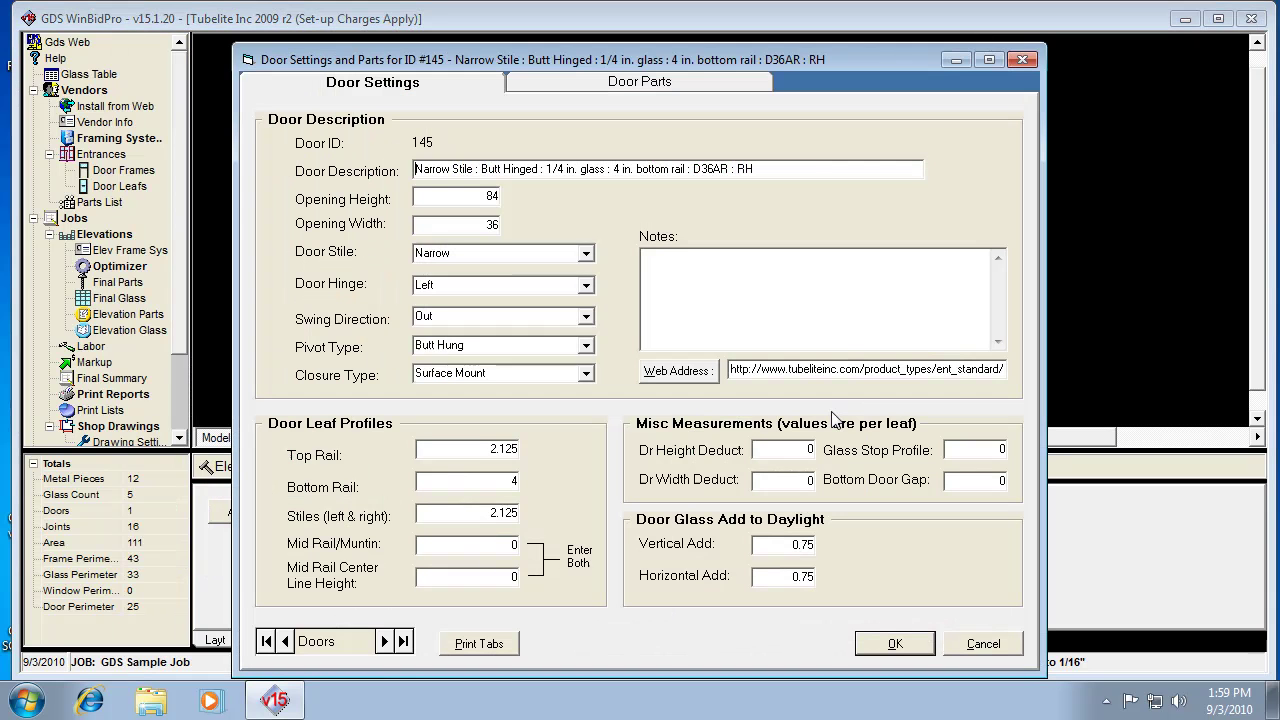
pyautogui.moveTo(760, 60)
pyautogui.mouseDown()
pyautogui.moveTo(833, 127)
pyautogui.moveTo(947, 372)
pyautogui.moveTo(880, 406)
pyautogui.moveTo(857, 291)
pyautogui.moveTo(851, 51)
pyautogui.mouseUp()
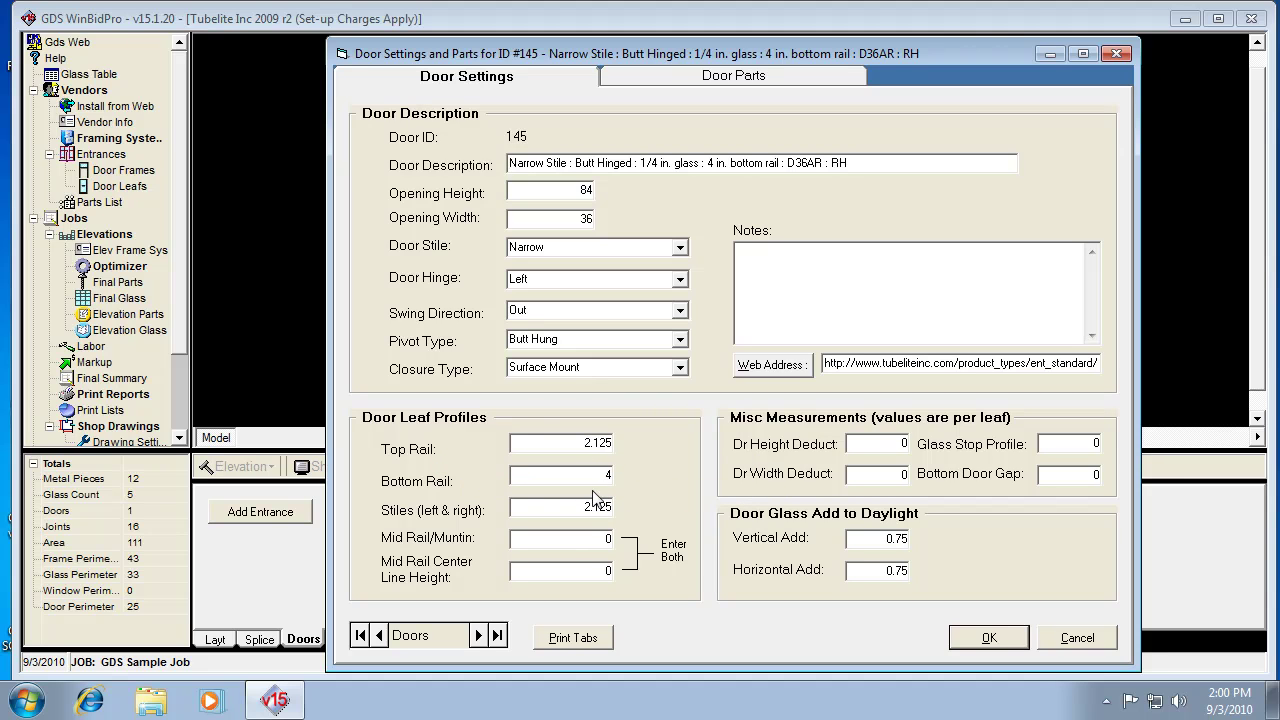
pyautogui.click(689, 80)
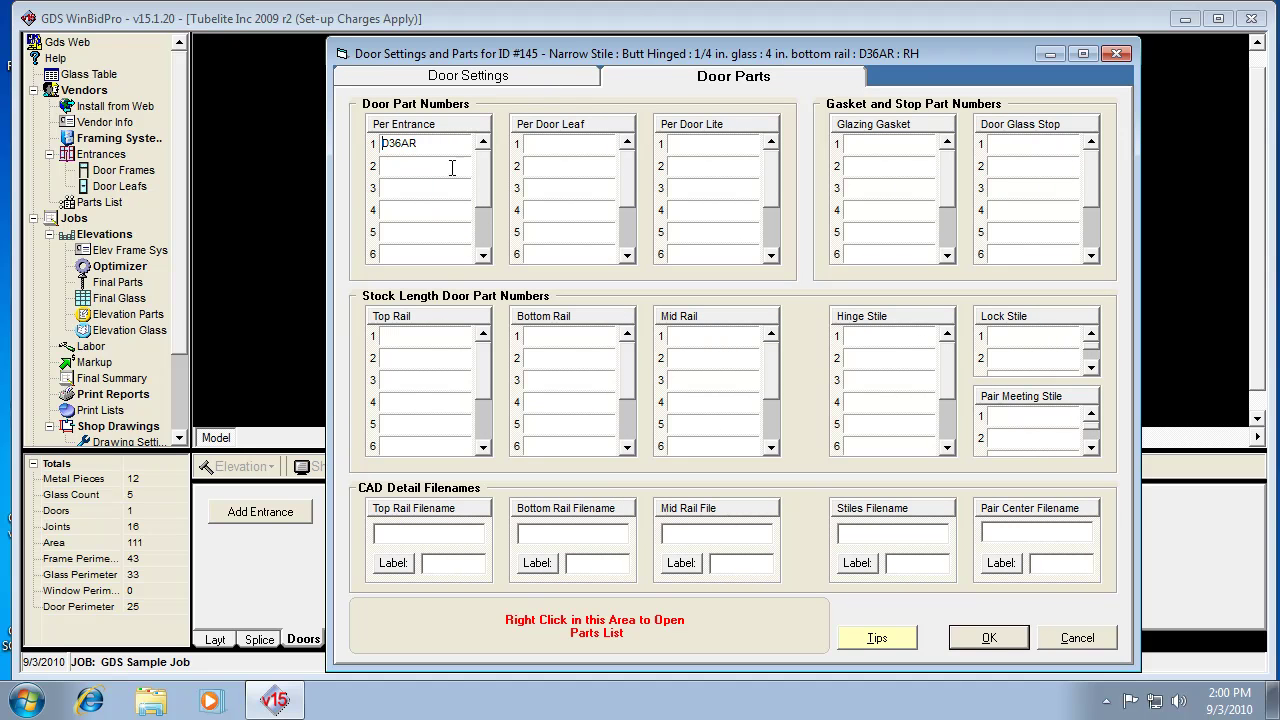
pyautogui.click(532, 77)
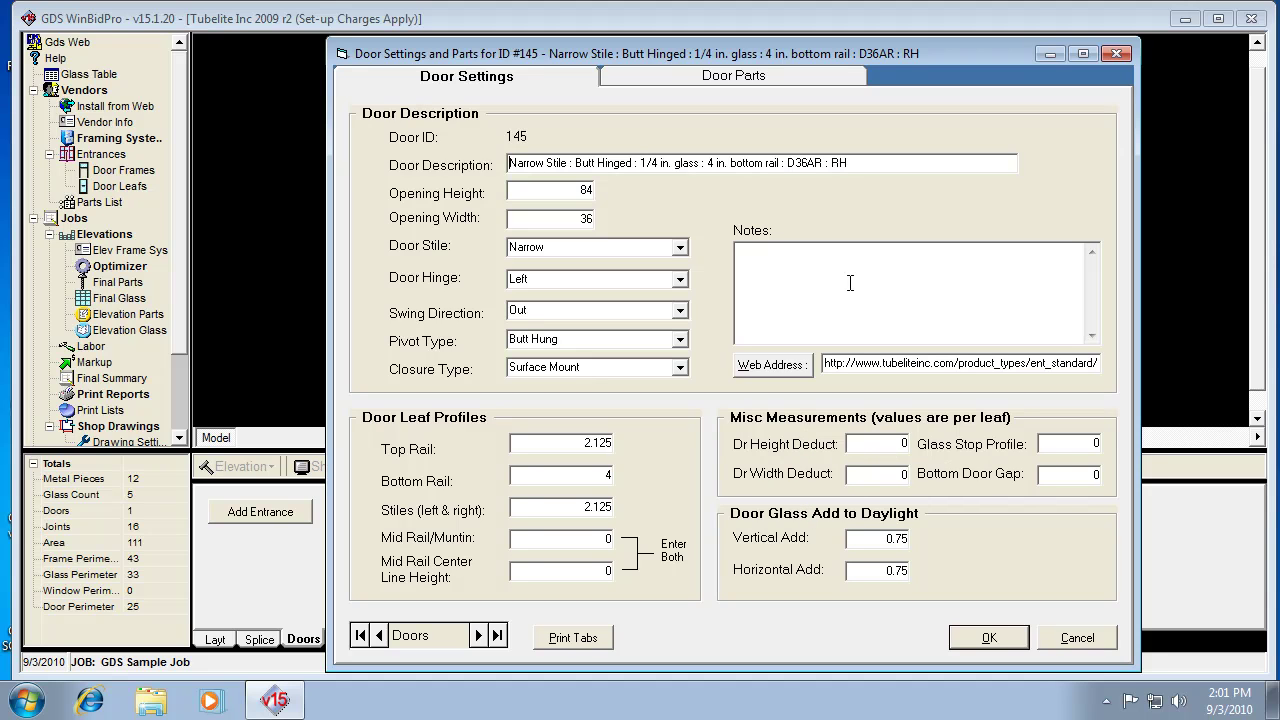
pyautogui.click(735, 77)
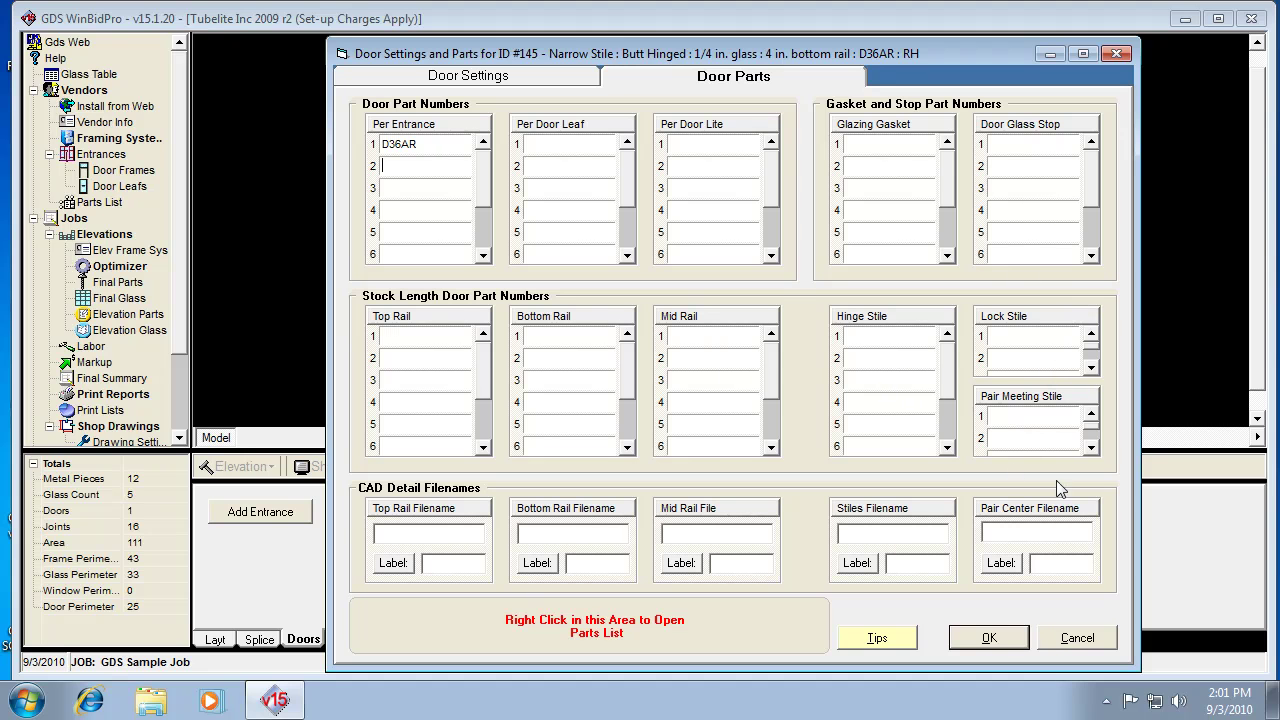
pyautogui.click(546, 77)
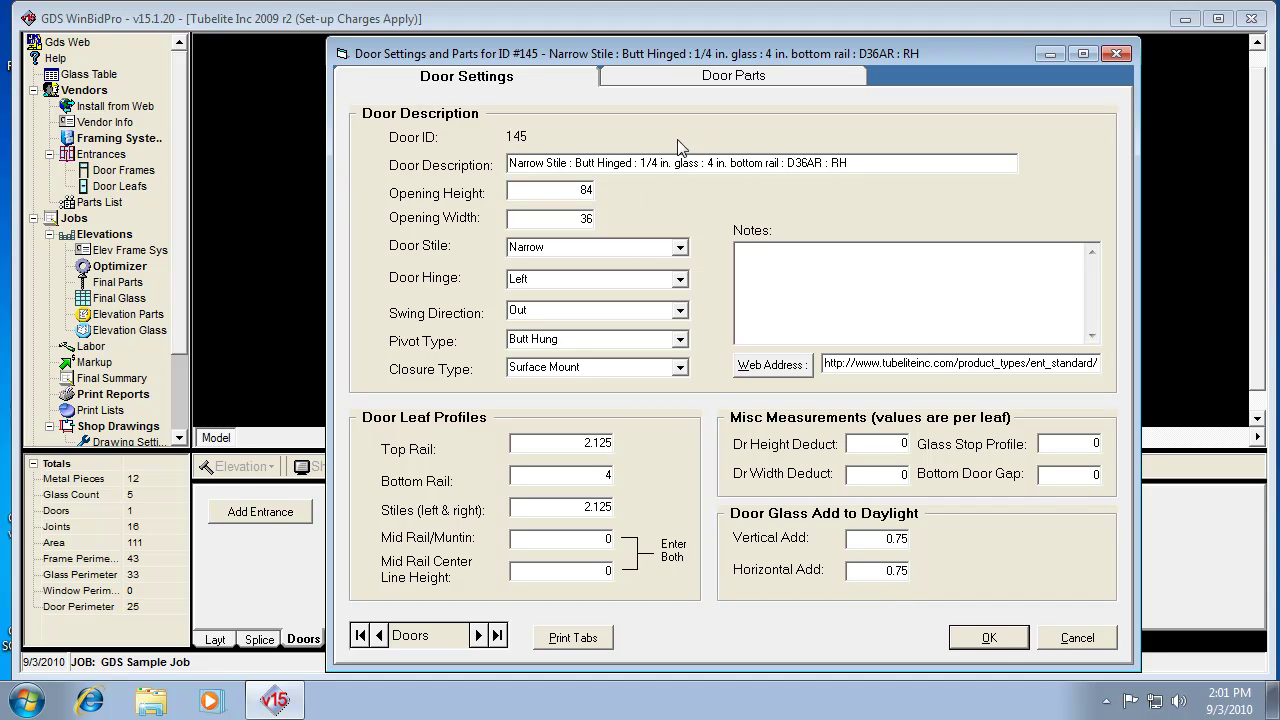
pyautogui.click(1077, 641)
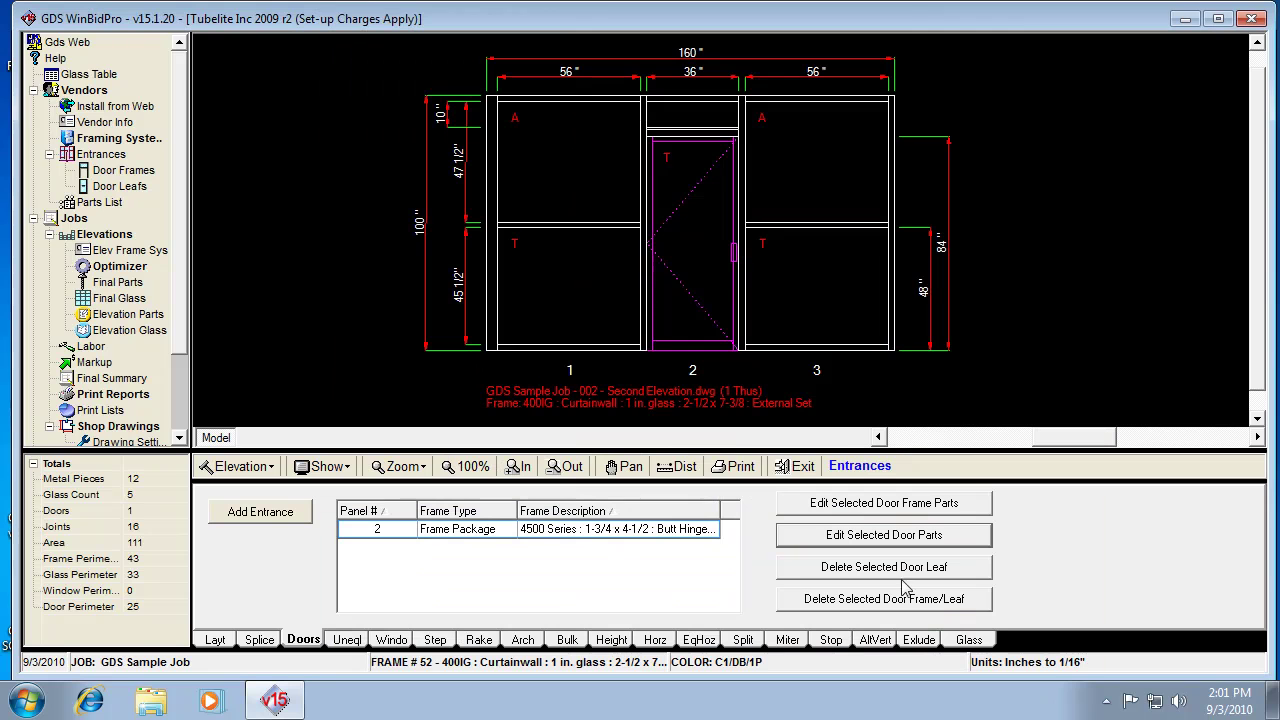
# - View the vendor's list of entrance configurations with their assigned door frames and leaves, and close it
pyautogui.click(117, 155)
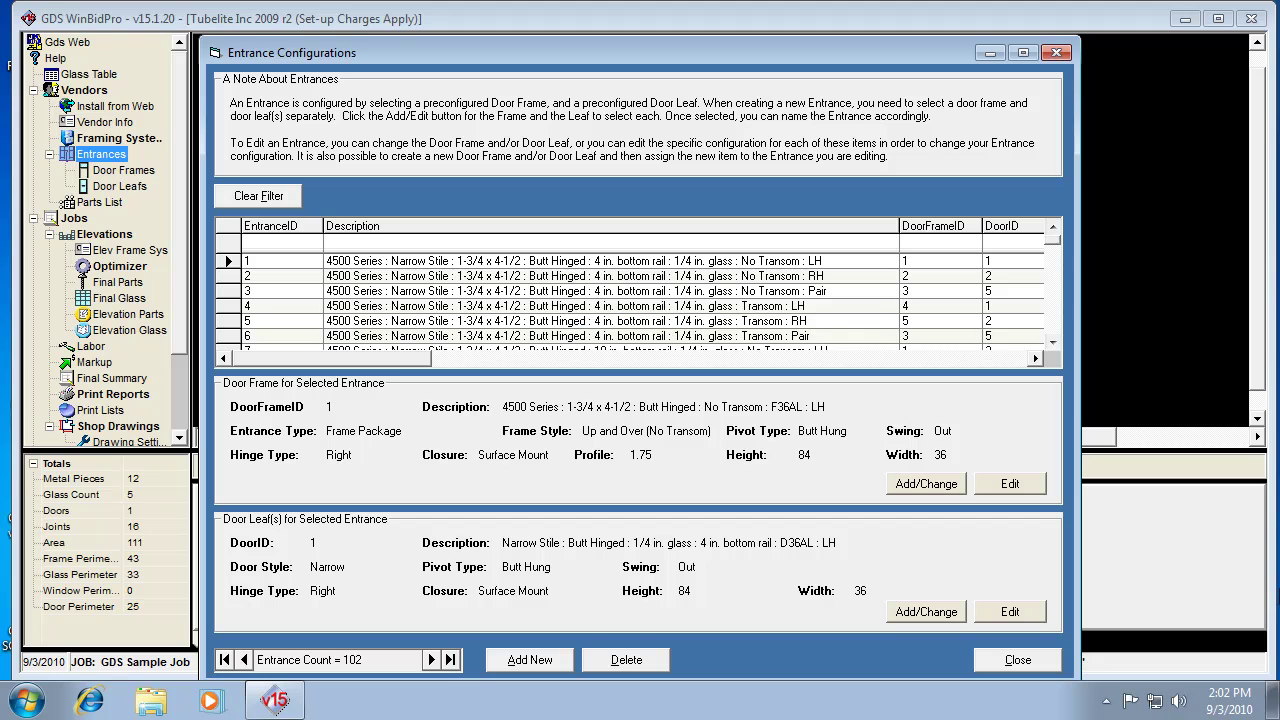
pyautogui.click(1018, 659)
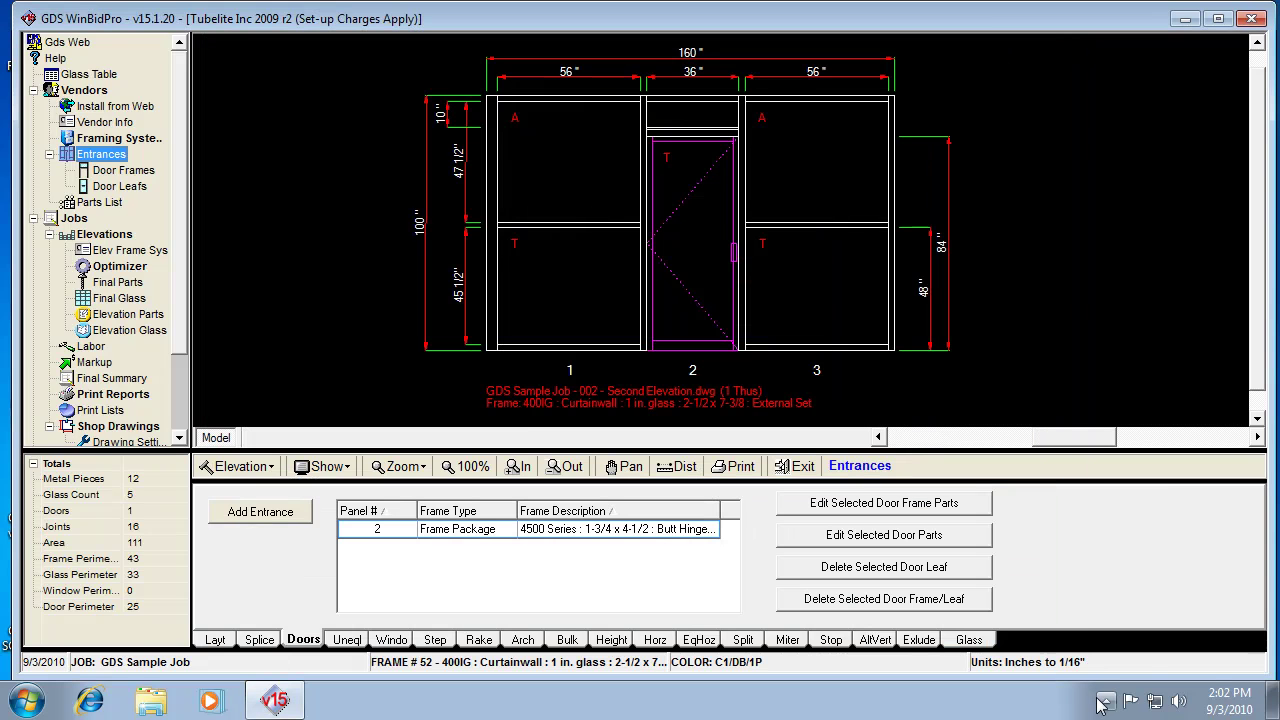
pyautogui.click(1105, 702)
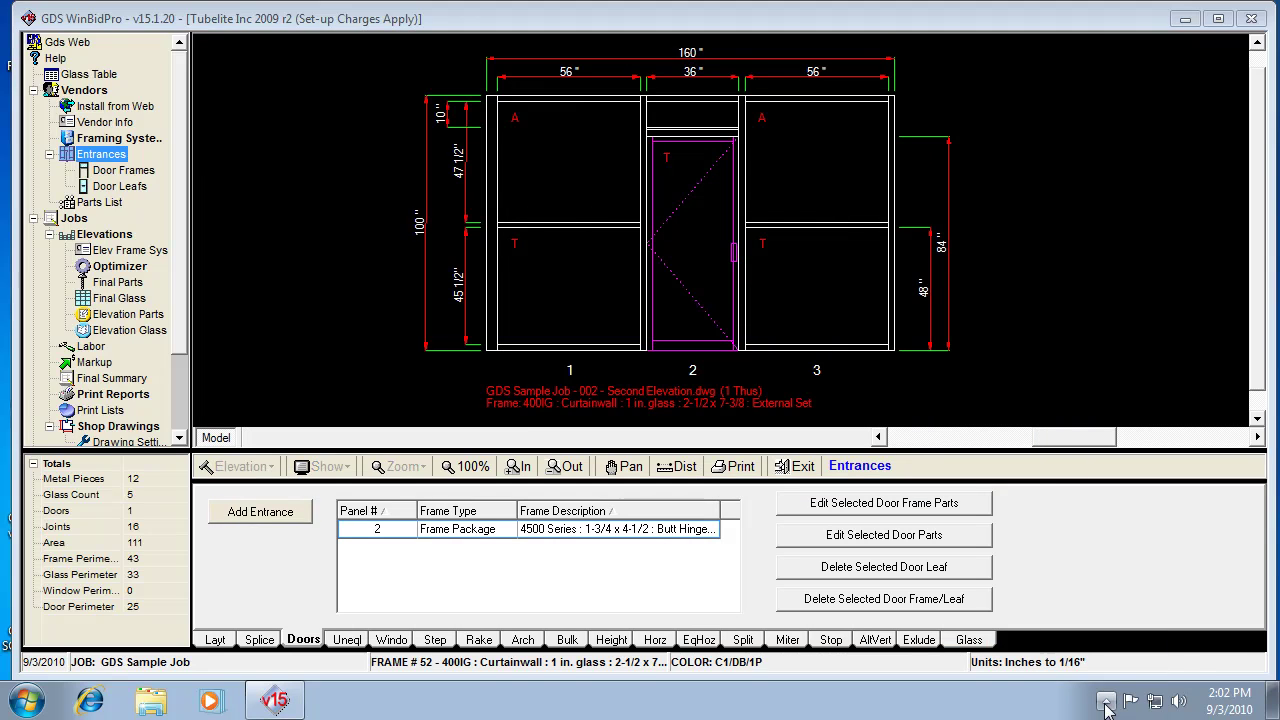